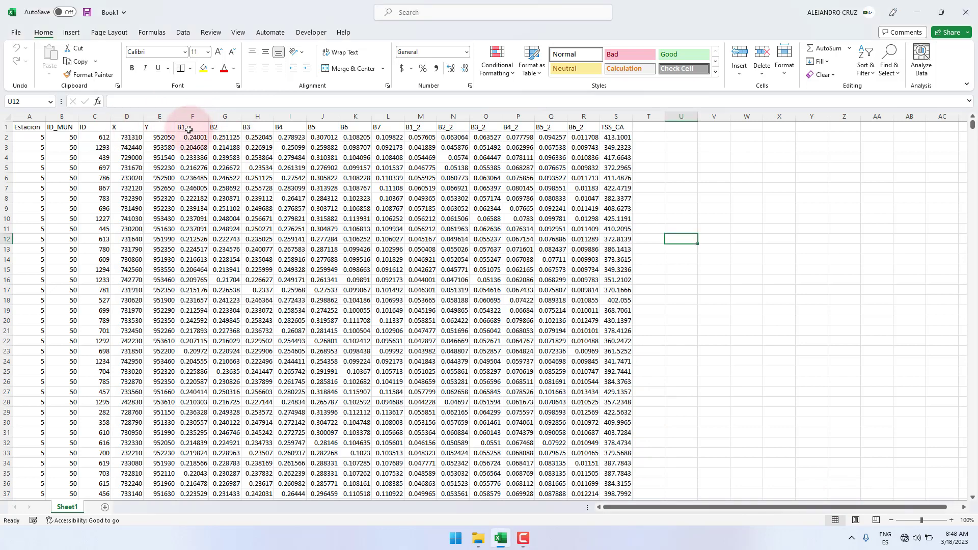
Step: Examine the table's column headers: Estacion, ID_MUN, ID, X and Y, bands B1 to B7, B1_2 to B6_2, and TSS_CA
drag(189, 129, 391, 126)
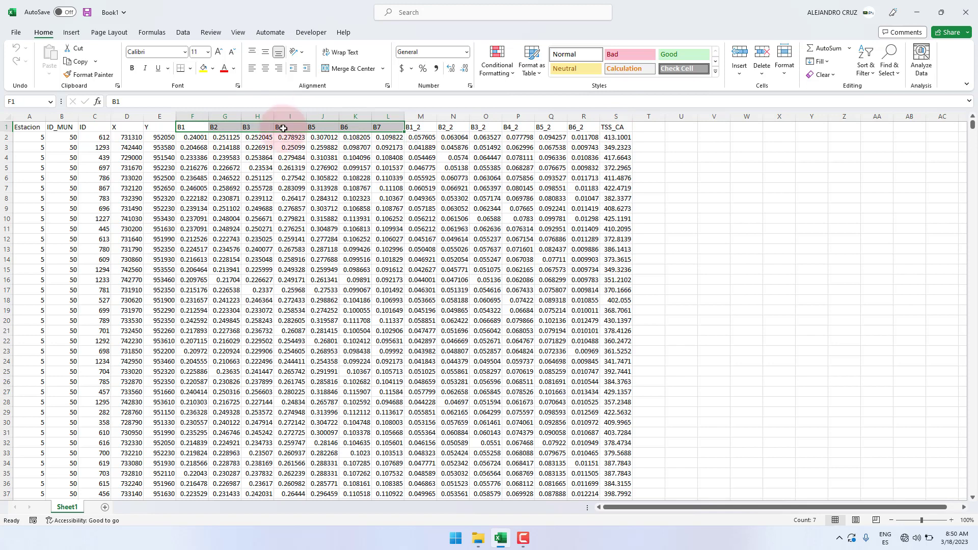
click(615, 127)
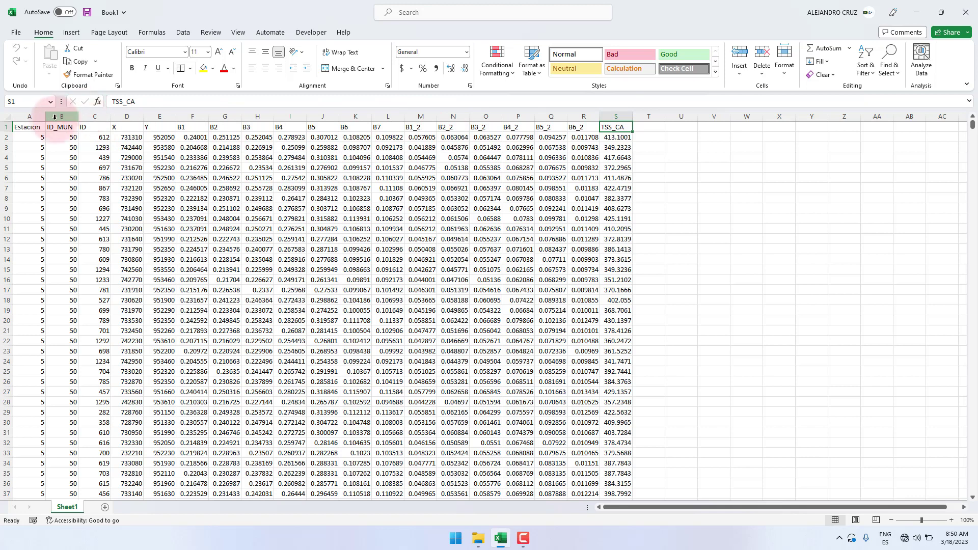
click(27, 127)
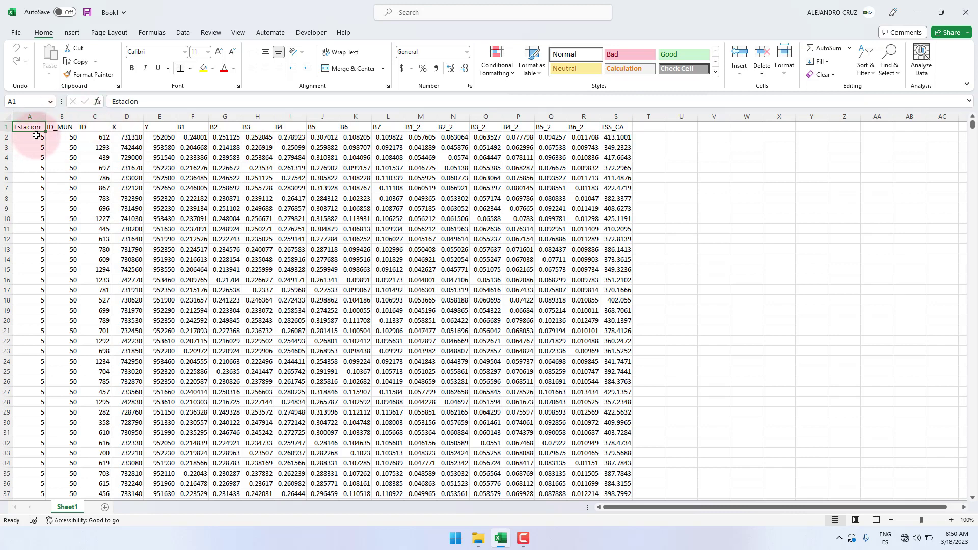
click(66, 126)
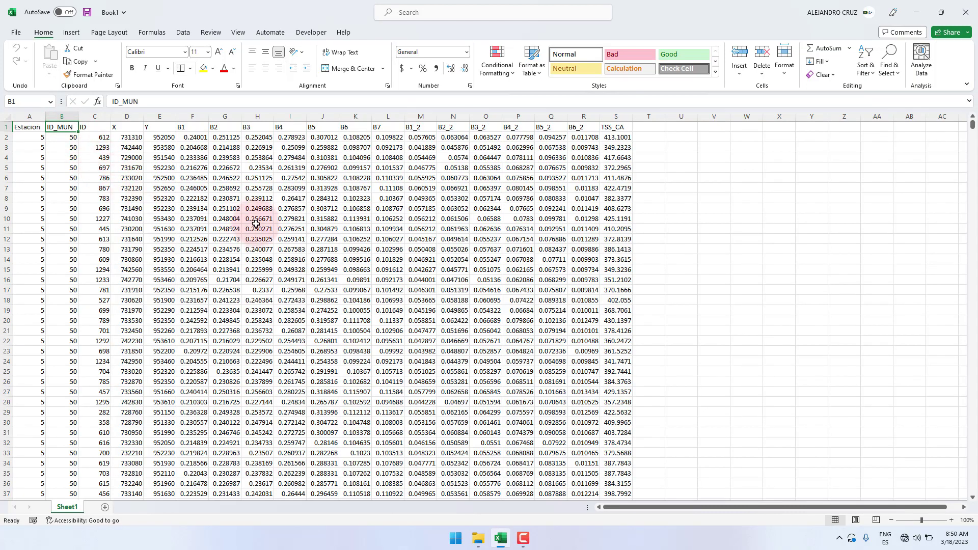
drag(973, 127, 974, 89)
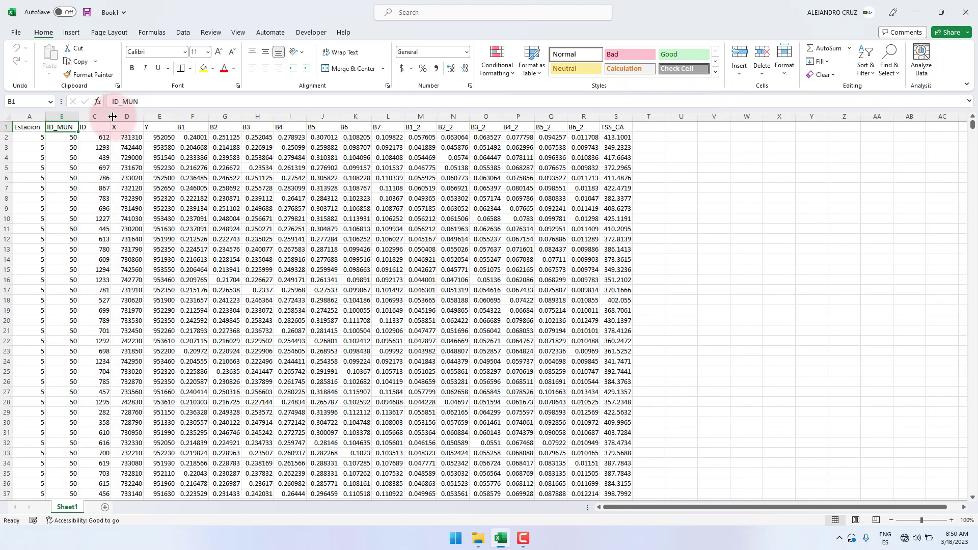
click(94, 139)
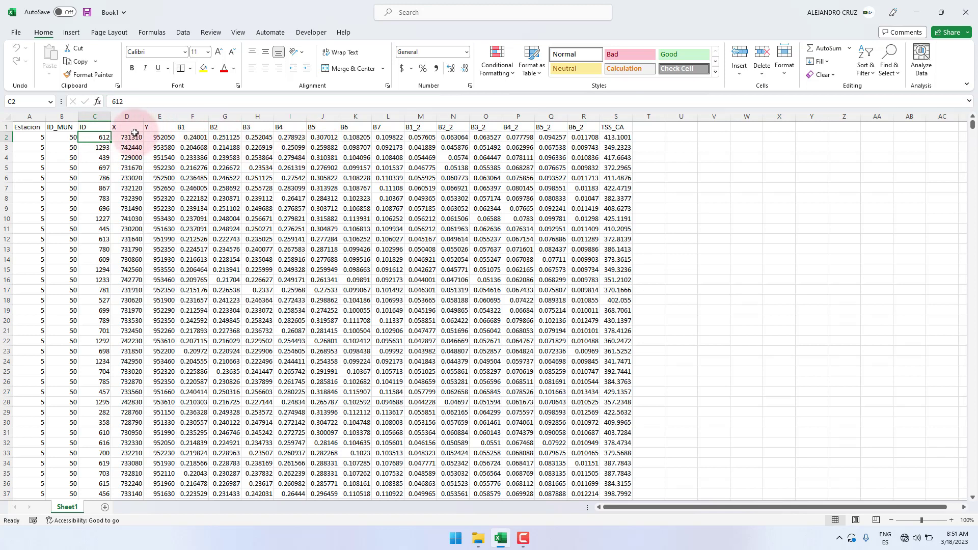
drag(134, 128, 152, 136)
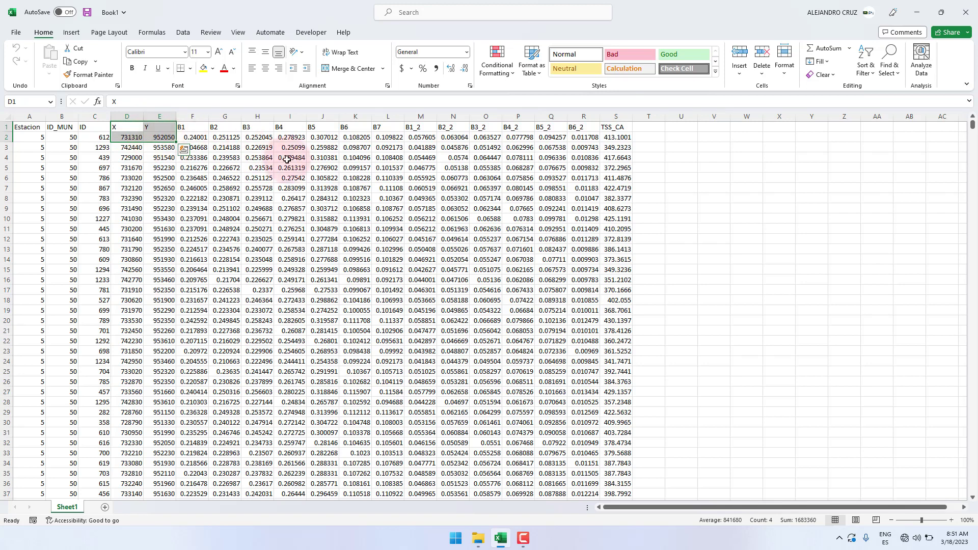
drag(413, 127, 582, 120)
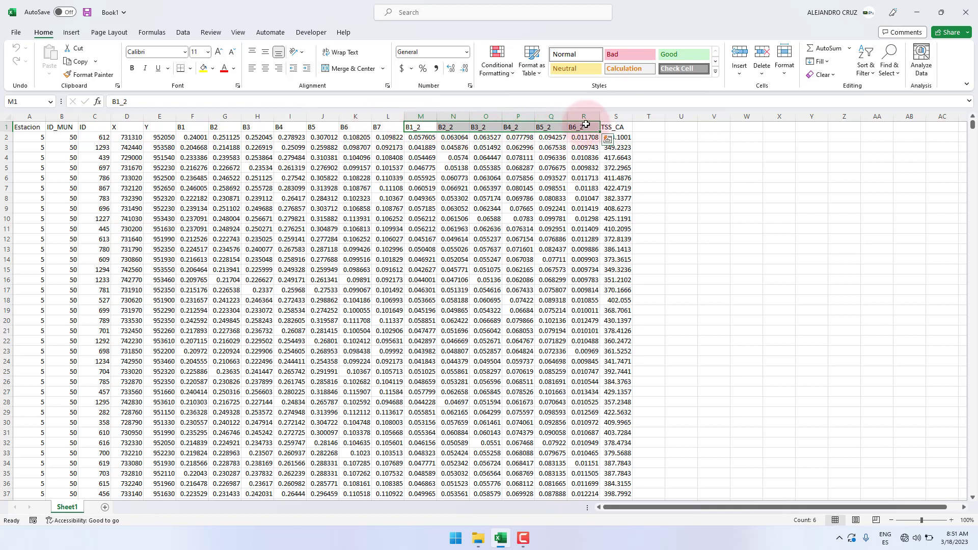
click(643, 128)
click(643, 136)
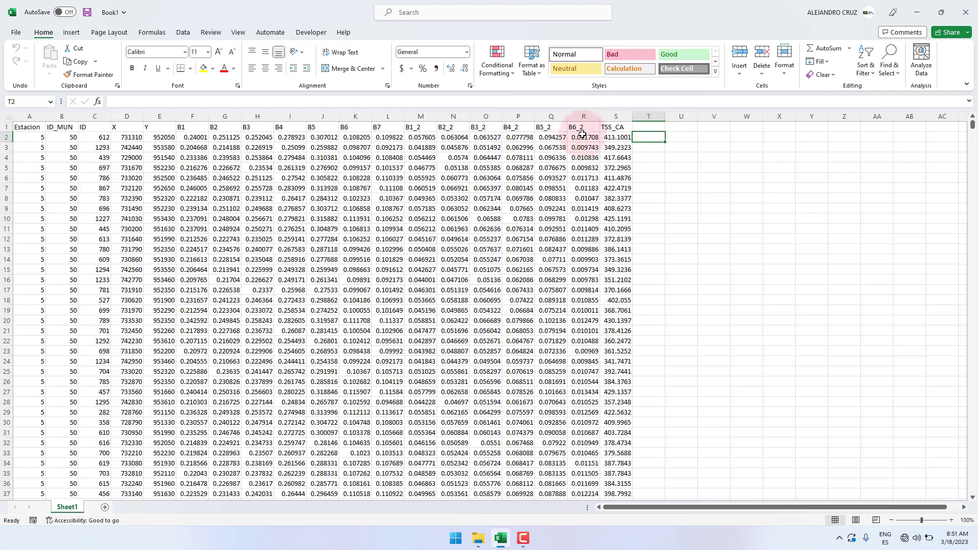
Step: Copy the entire columns from Estacion through TSS_CA
click(612, 112)
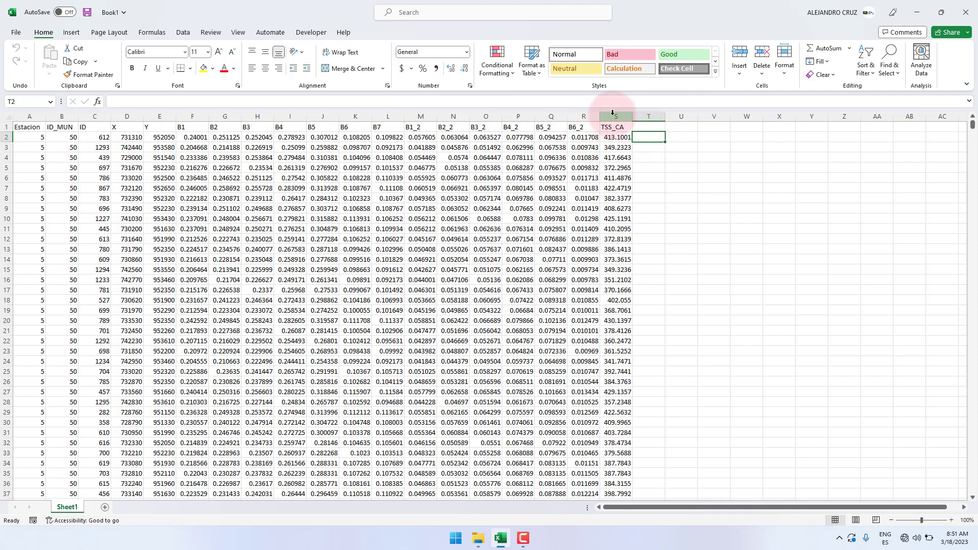
drag(613, 112, 23, 116)
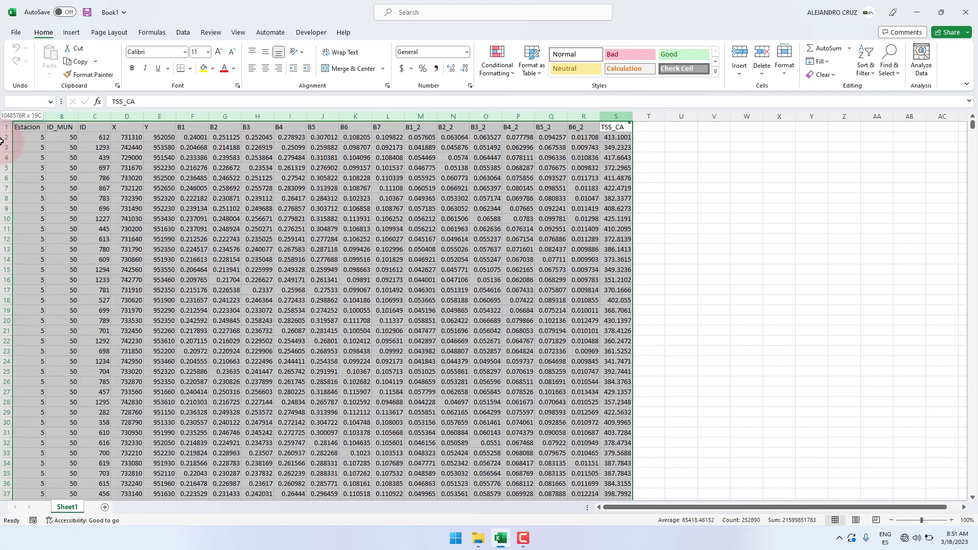
right_click(175, 178)
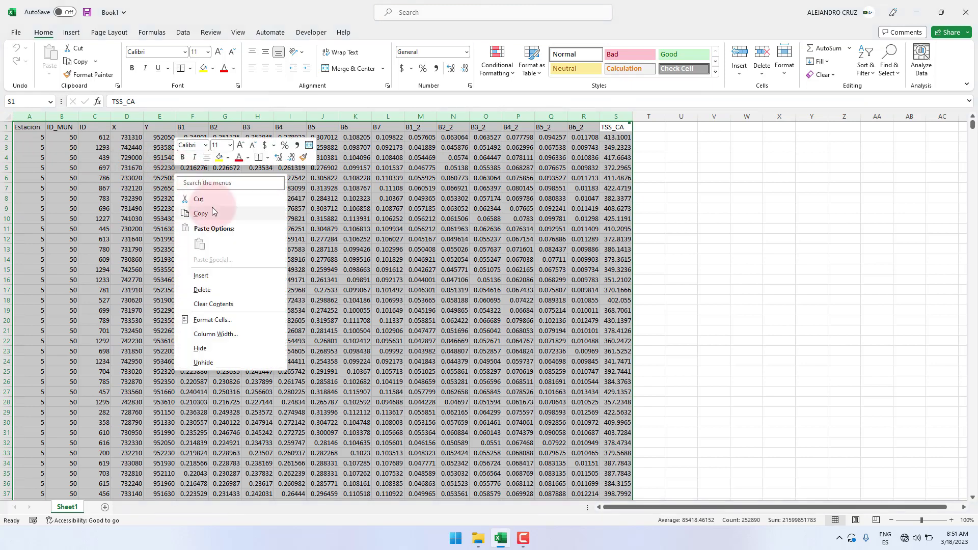
click(206, 212)
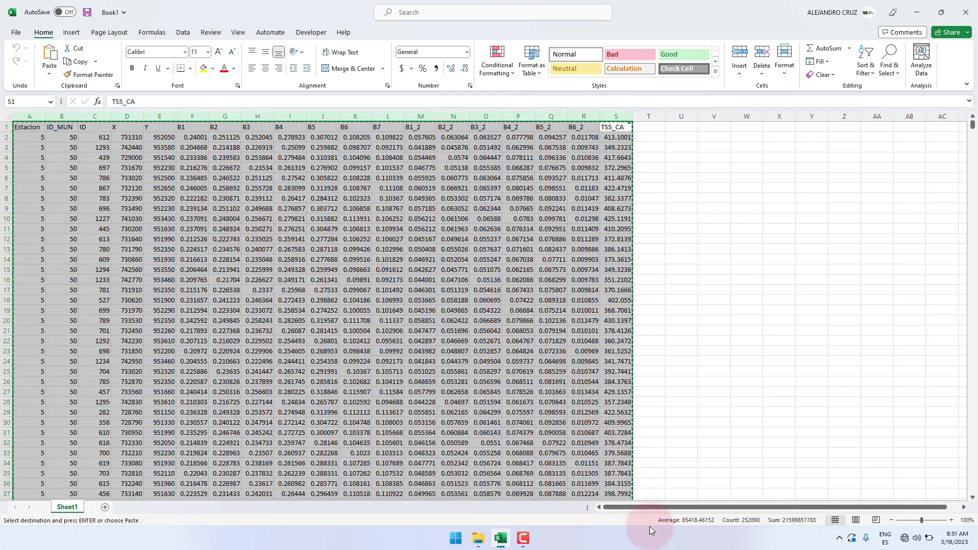
Step: Switch to Statgraphics and paste the copied table into the whole empty data book, including column names and comments
click(456, 538)
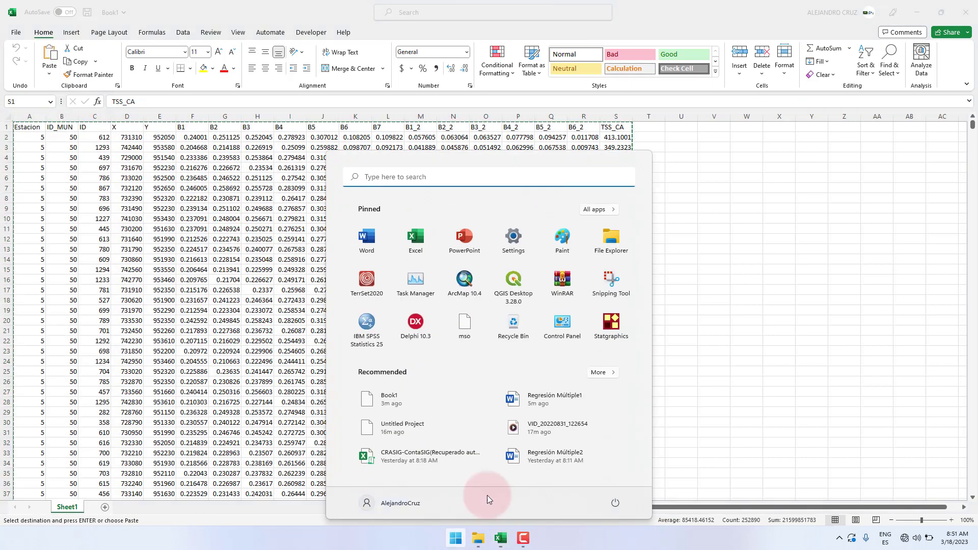
click(625, 333)
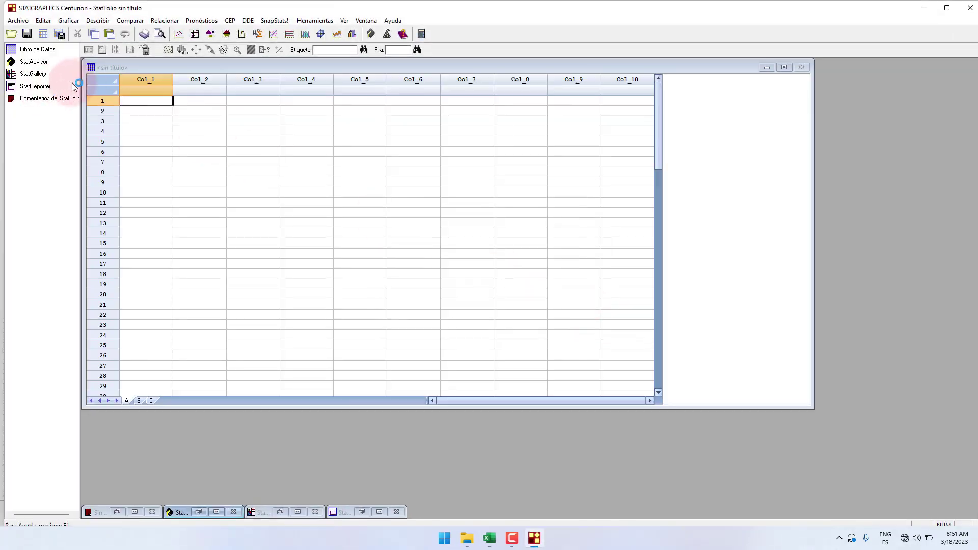
click(98, 79)
right_click(105, 82)
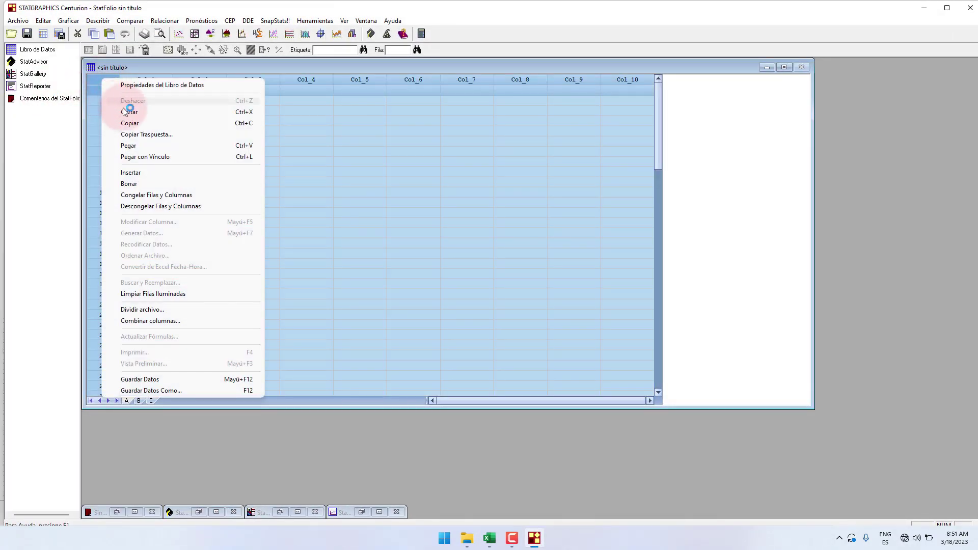
click(142, 149)
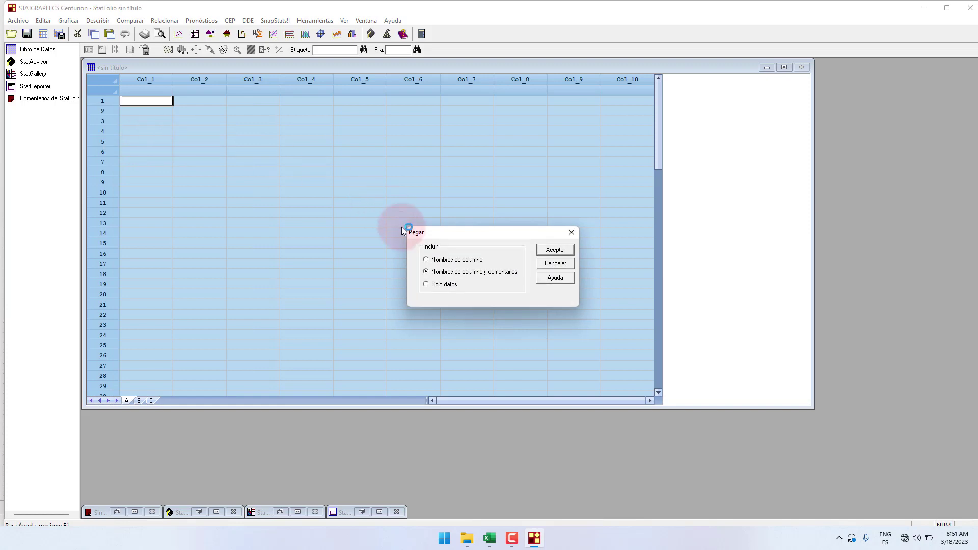
click(554, 250)
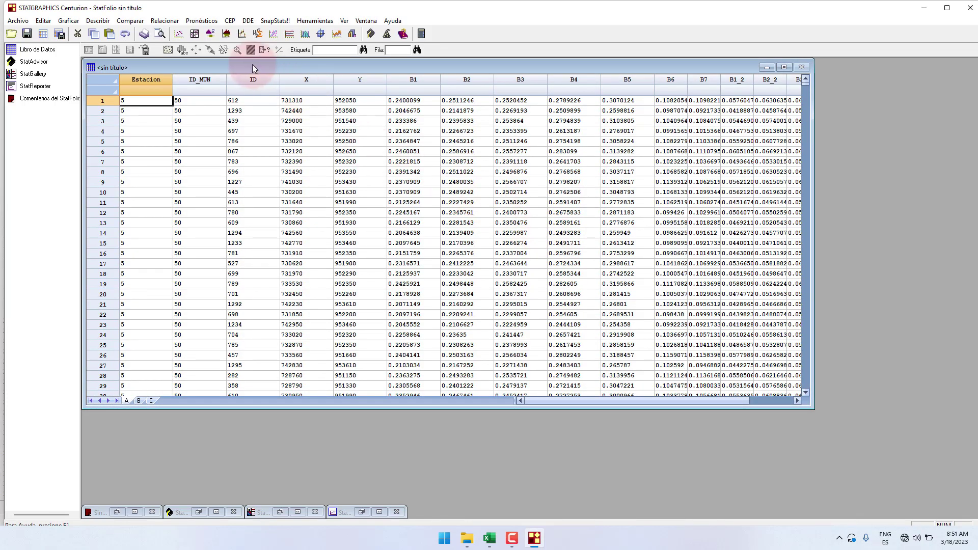
Step: Start a multiple-factor regression model selection (Selección de Modelos de Regresión) with B1 through B6_2 as the independent variables
click(176, 21)
mouse_move(157, 32)
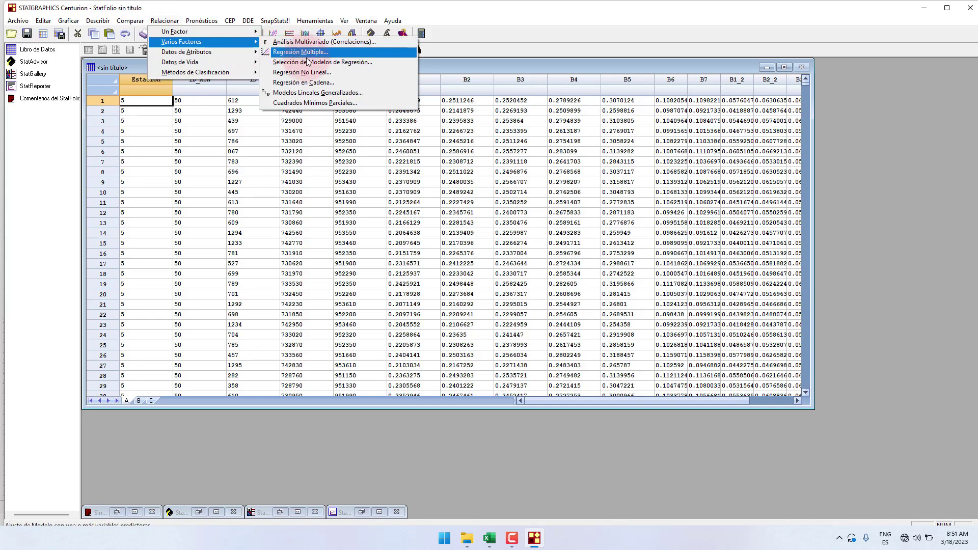
click(351, 63)
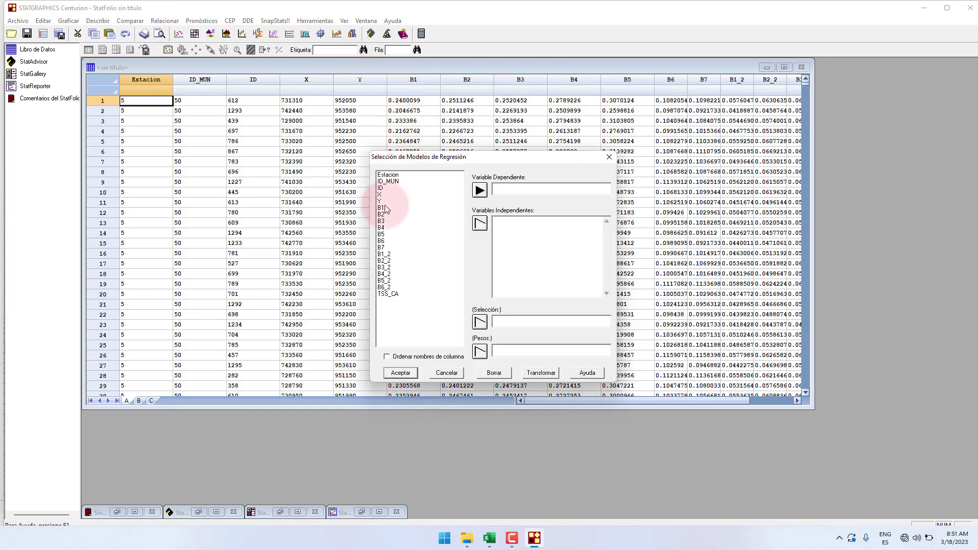
click(402, 208)
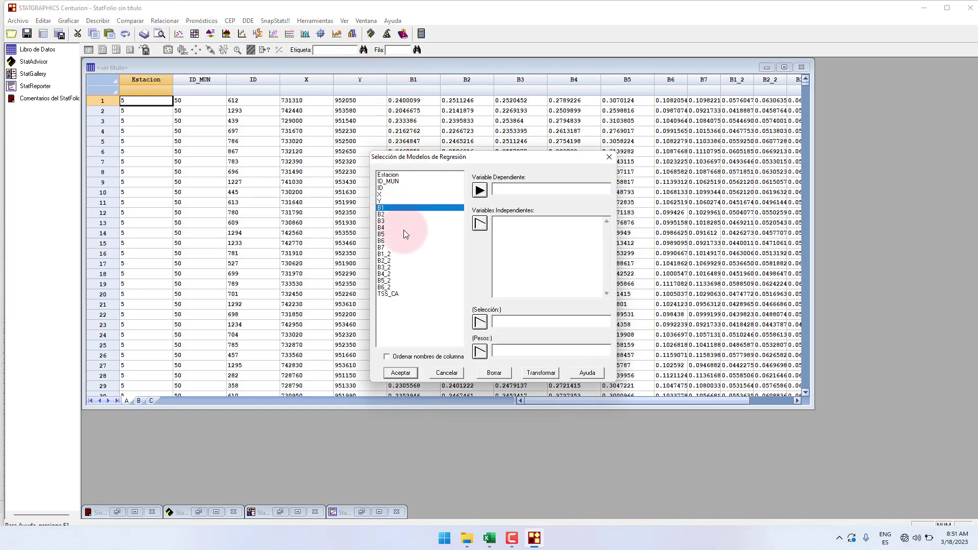
click(400, 286)
click(383, 208)
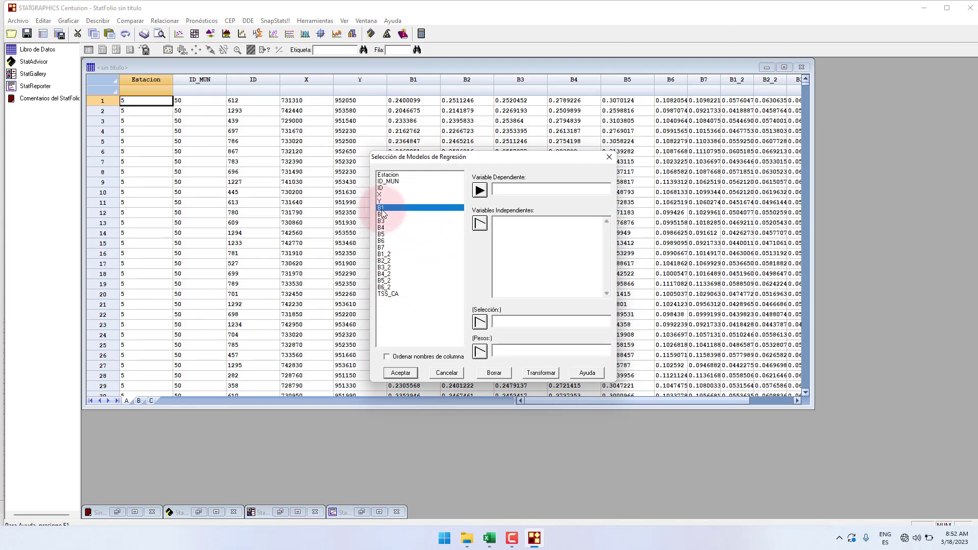
shift+click(384, 287)
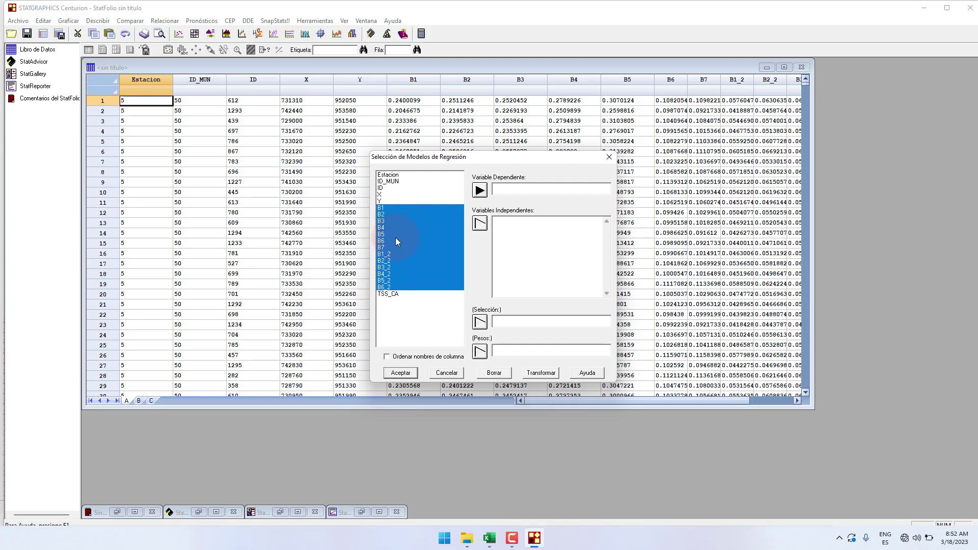
click(478, 225)
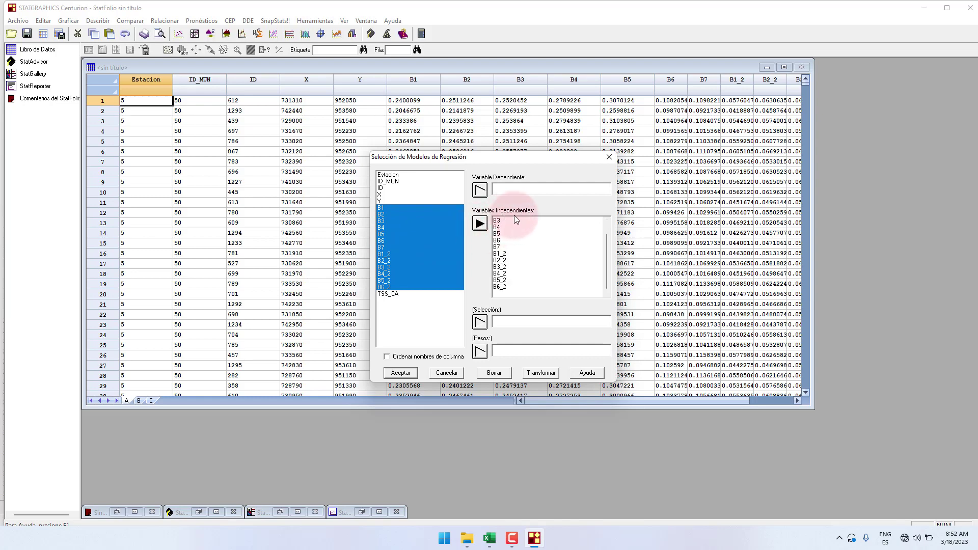
Step: Assign TSS_CA as the dependent variable and confirm the variable selection
click(392, 294)
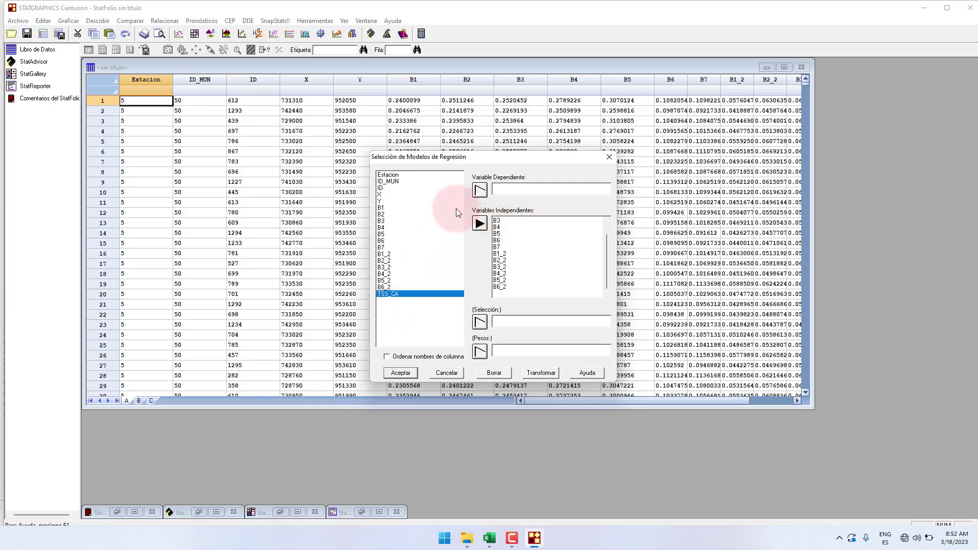
click(479, 190)
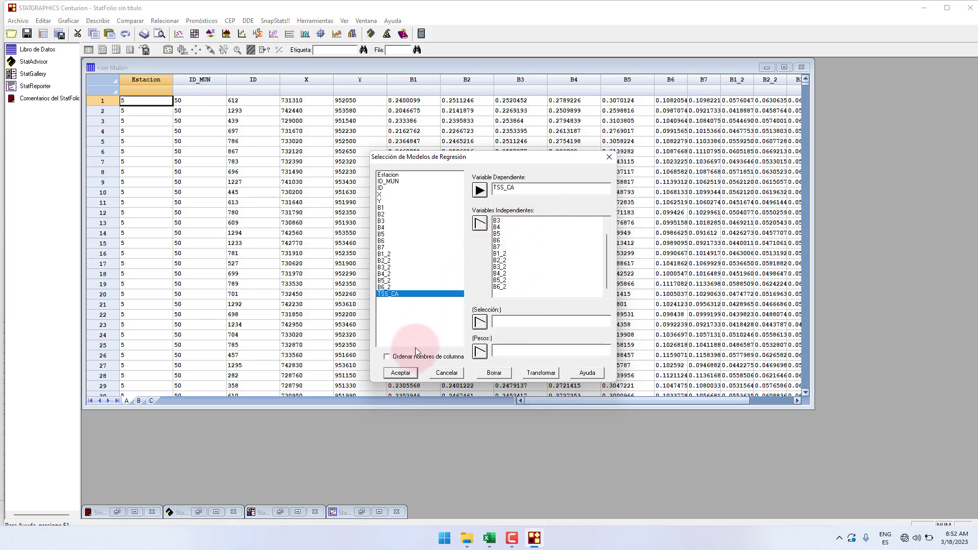
click(402, 375)
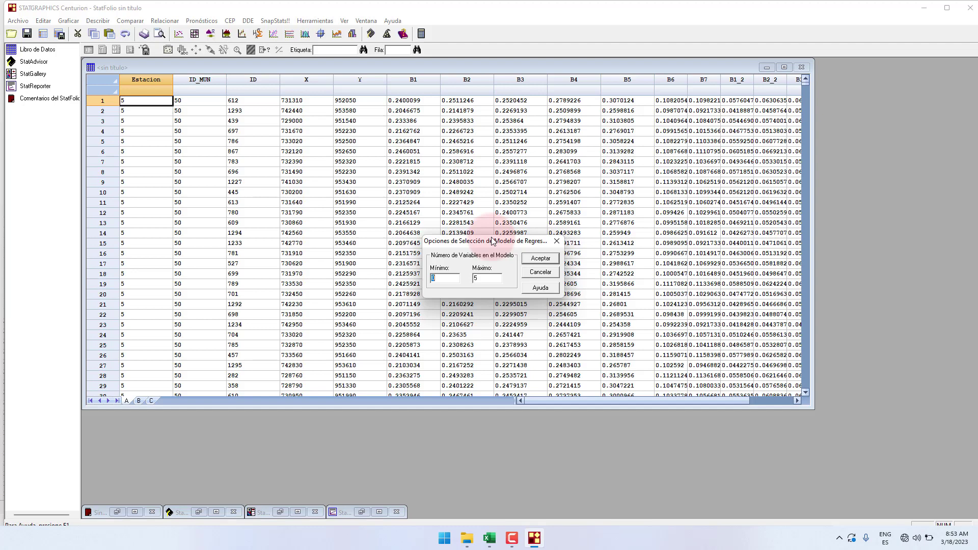
Step: Accept a model size of 0 to 5 variables, add the Gráfico R-Cuadrado to the outputs, and generate the model selection results
click(539, 258)
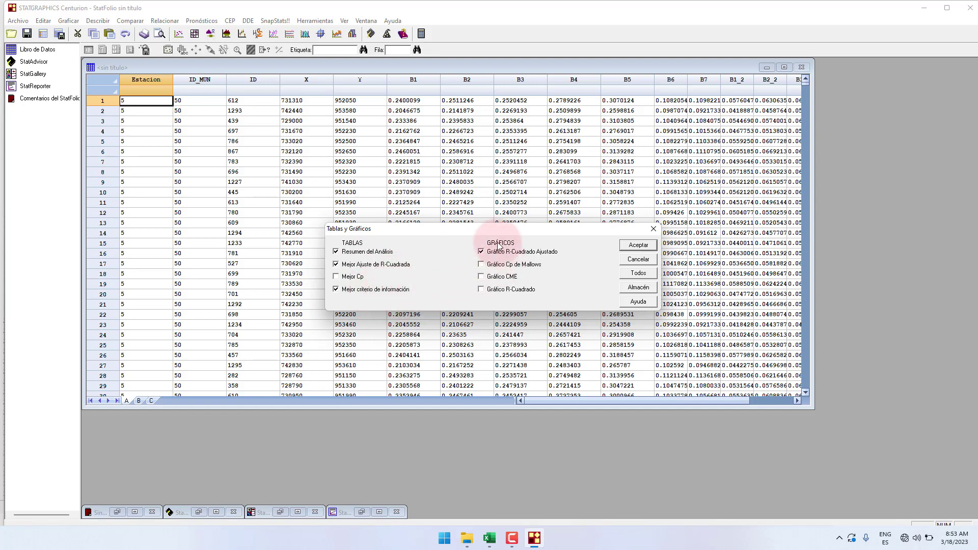
click(490, 294)
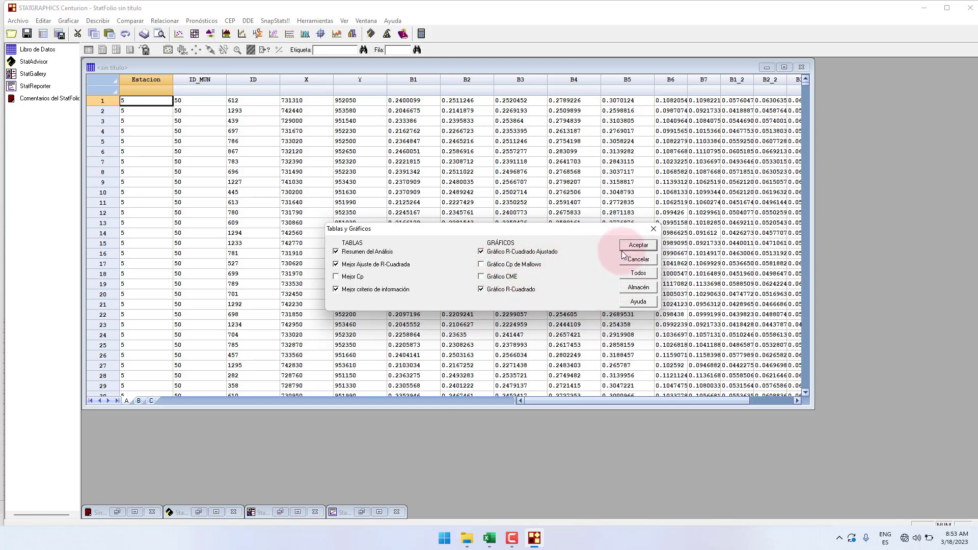
click(637, 245)
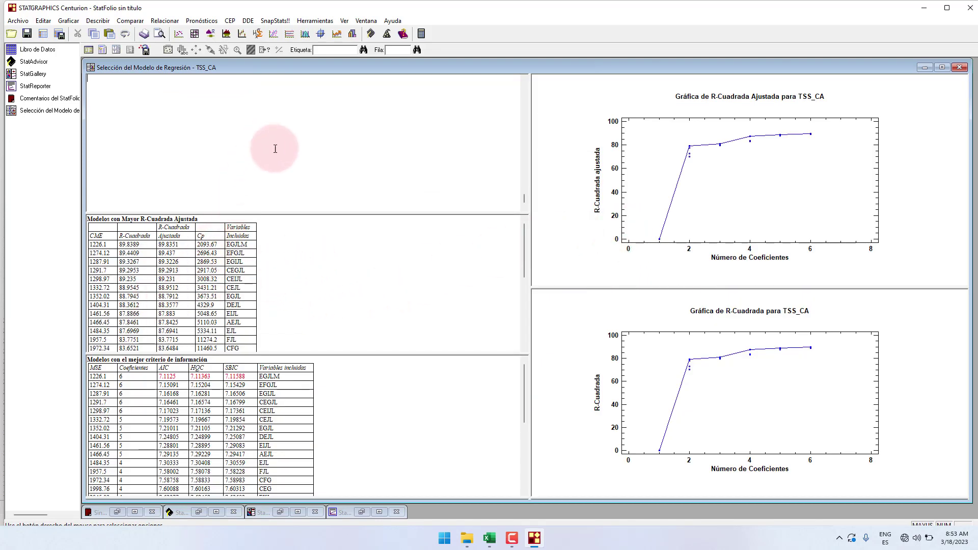
click(523, 201)
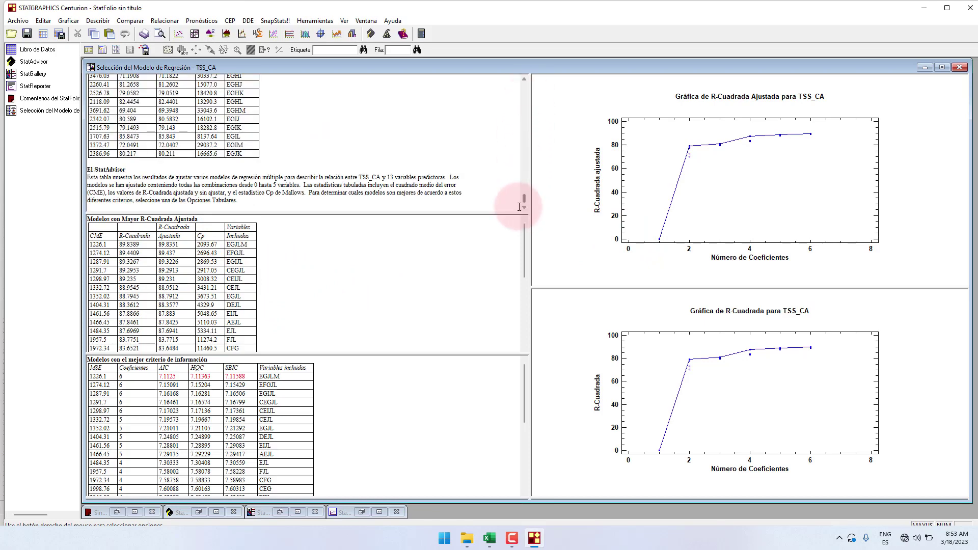
drag(523, 200, 528, 80)
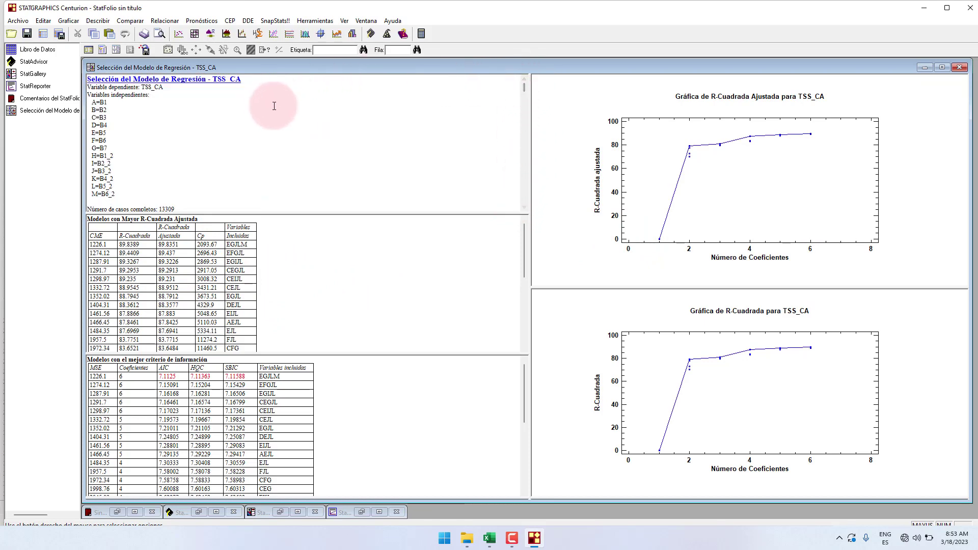